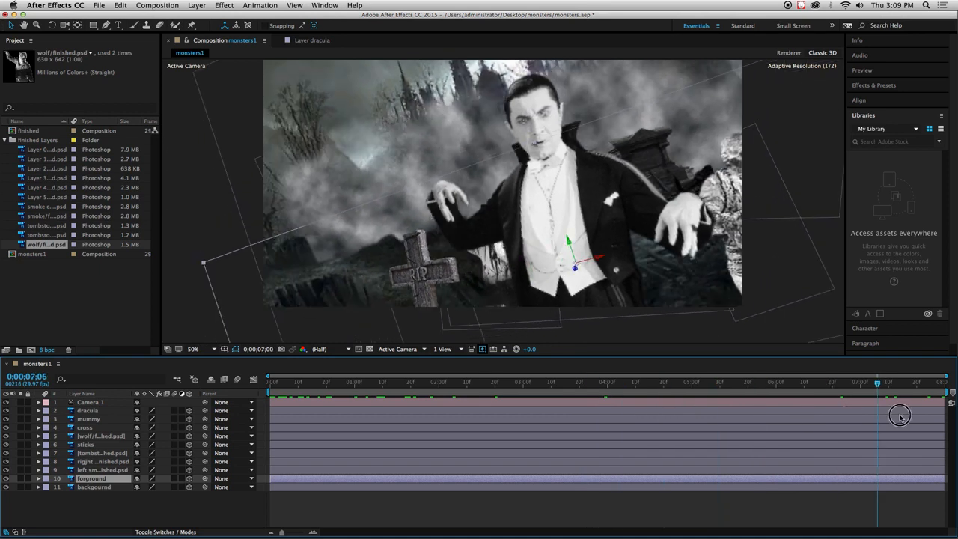
# At 0;00;01;13, place puppet pins on the dracula layer at both hands, the bent elbow, both shoulders and the neck.
pyautogui.moveTo(755, 417); pyautogui.dragTo(243, 385)
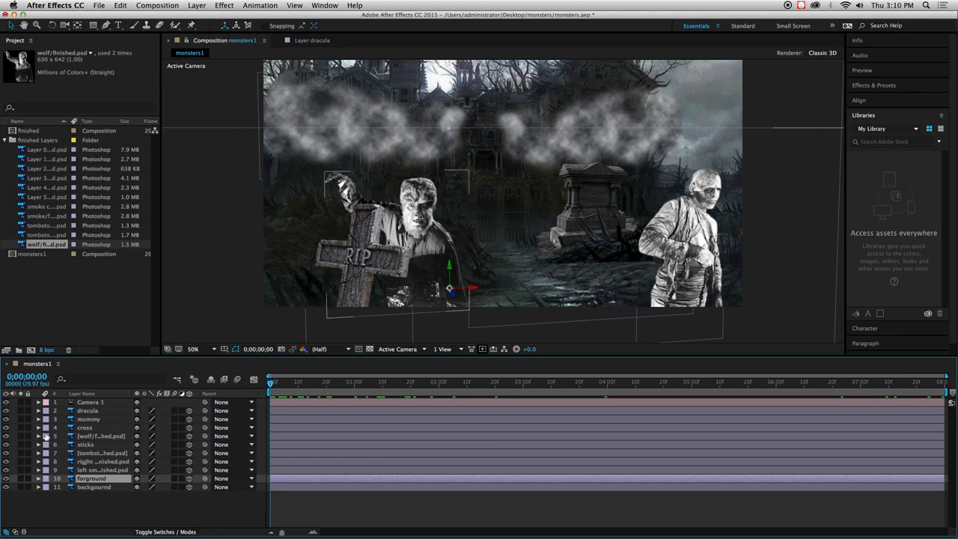
pyautogui.click(88, 413)
pyautogui.moveTo(270, 384); pyautogui.dragTo(242, 390)
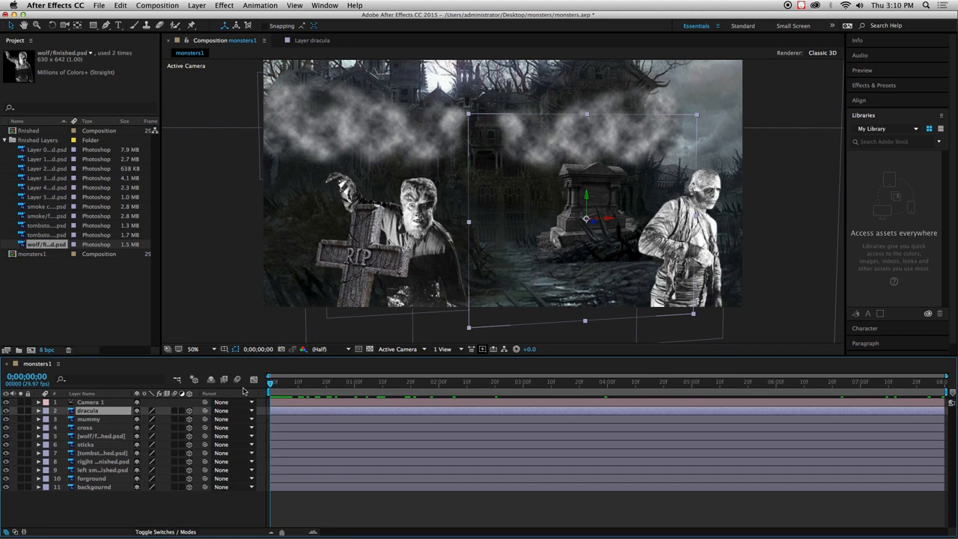
pyautogui.click(38, 411)
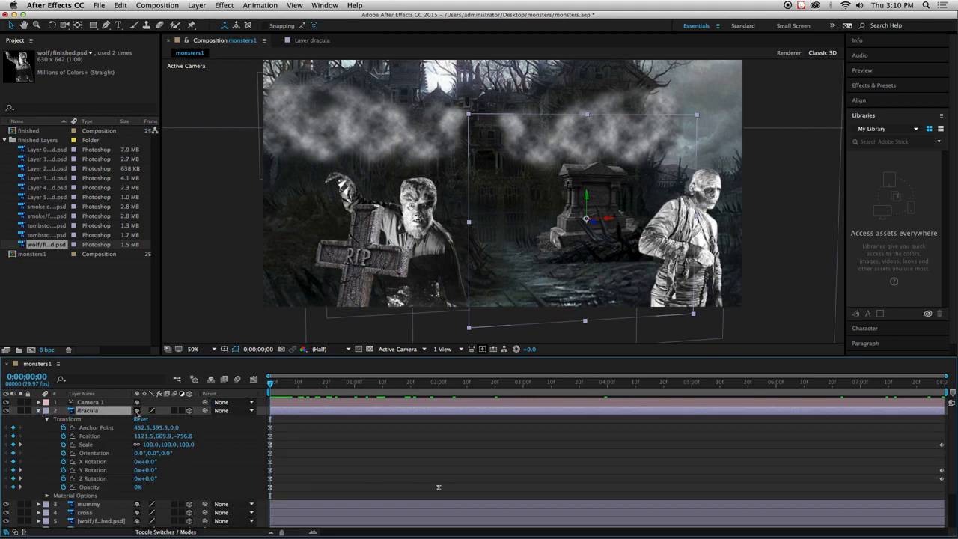
pyautogui.moveTo(276, 390); pyautogui.dragTo(390, 381)
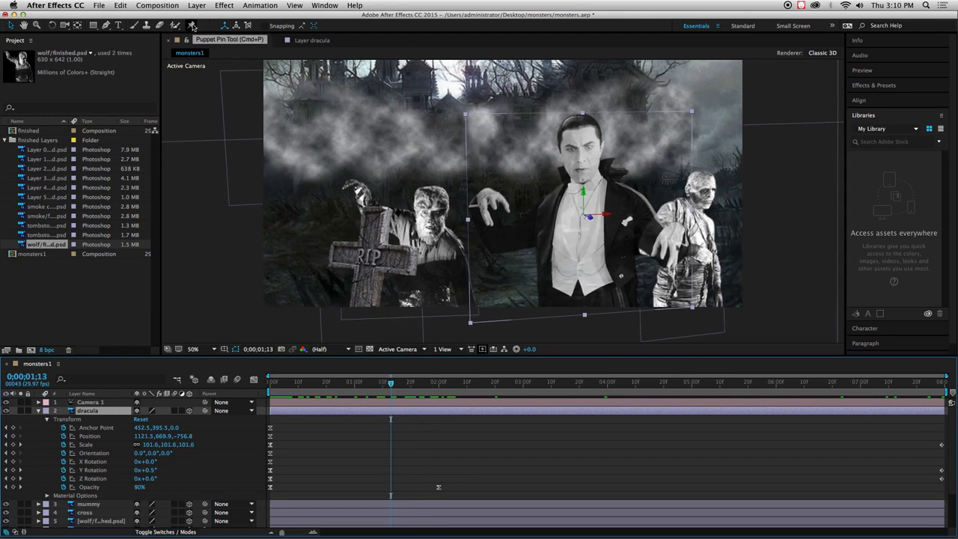
pyautogui.click(192, 26)
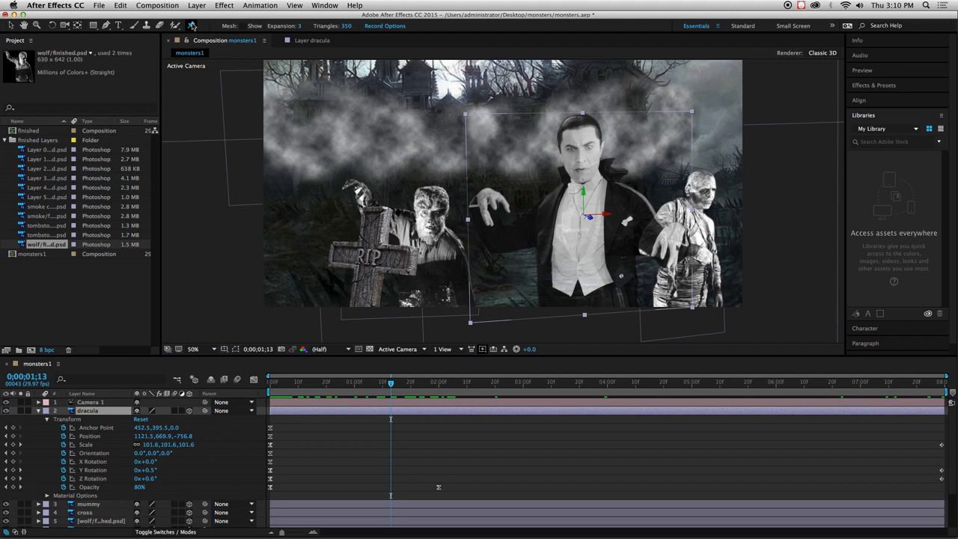
pyautogui.click(482, 198)
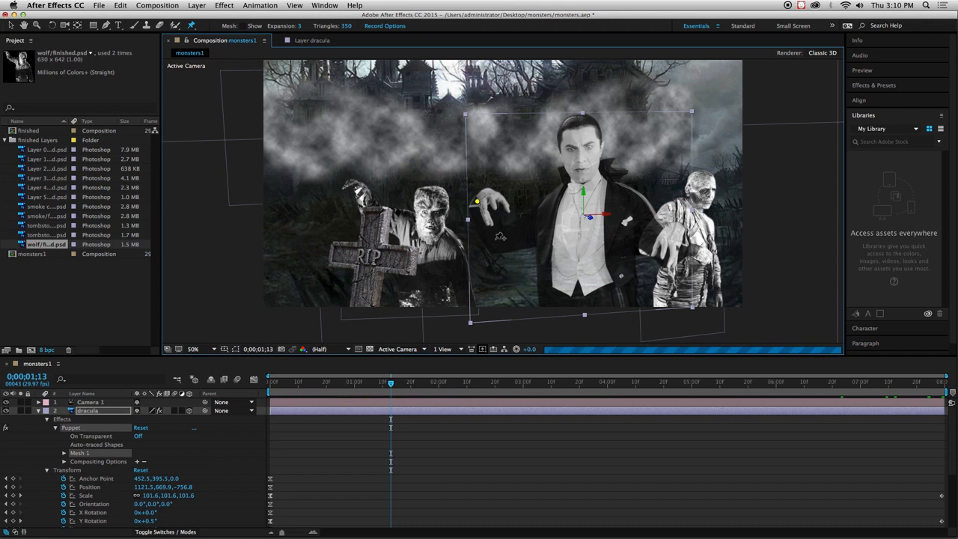
pyautogui.click(494, 242)
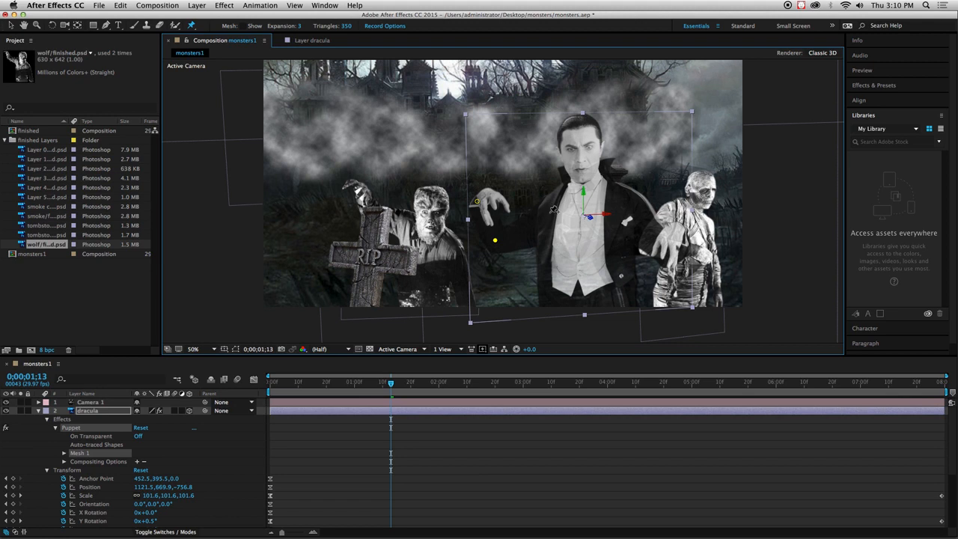
pyautogui.click(549, 216)
pyautogui.click(582, 180)
pyautogui.click(638, 214)
pyautogui.click(668, 254)
# At 0;00;07;29, raise the puppet pins on Dracula's bent arm, moving the hand outward and lifting the elbow.
pyautogui.moveTo(390, 387); pyautogui.dragTo(854, 449)
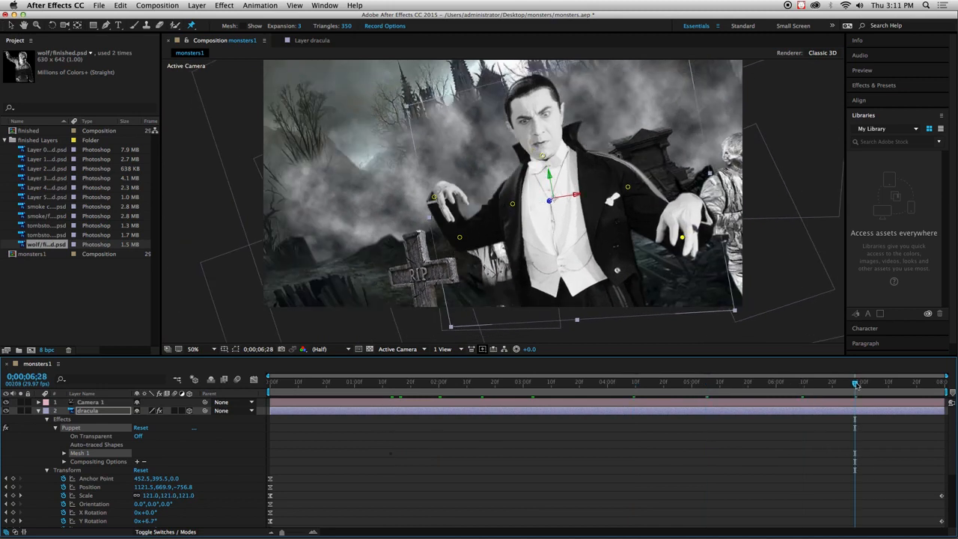
pyautogui.moveTo(857, 384); pyautogui.dragTo(952, 390)
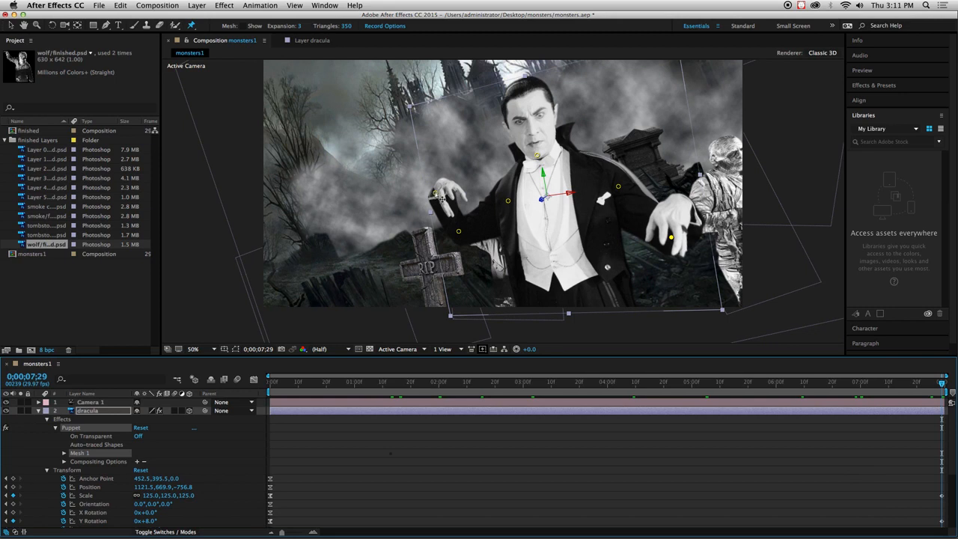
pyautogui.moveTo(441, 197); pyautogui.dragTo(421, 190)
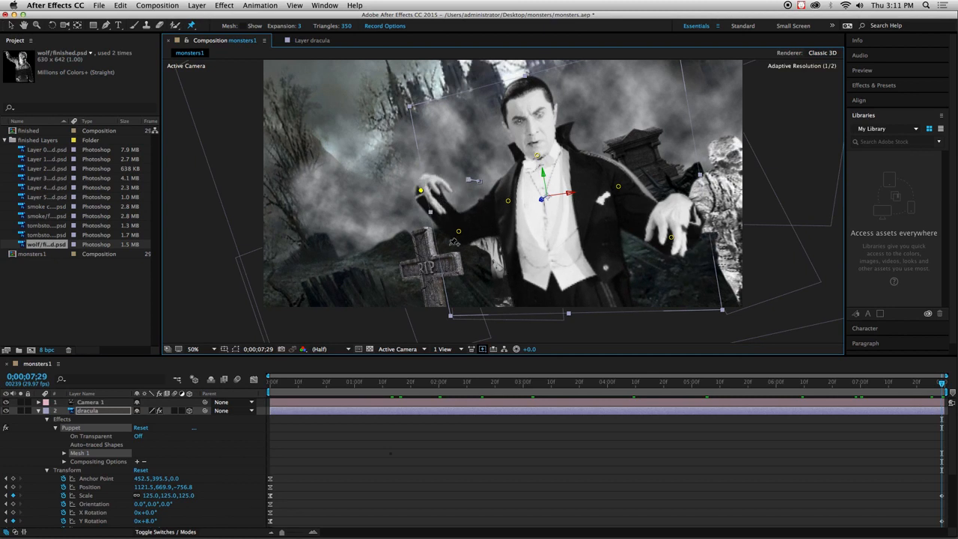
pyautogui.moveTo(457, 228); pyautogui.dragTo(455, 215)
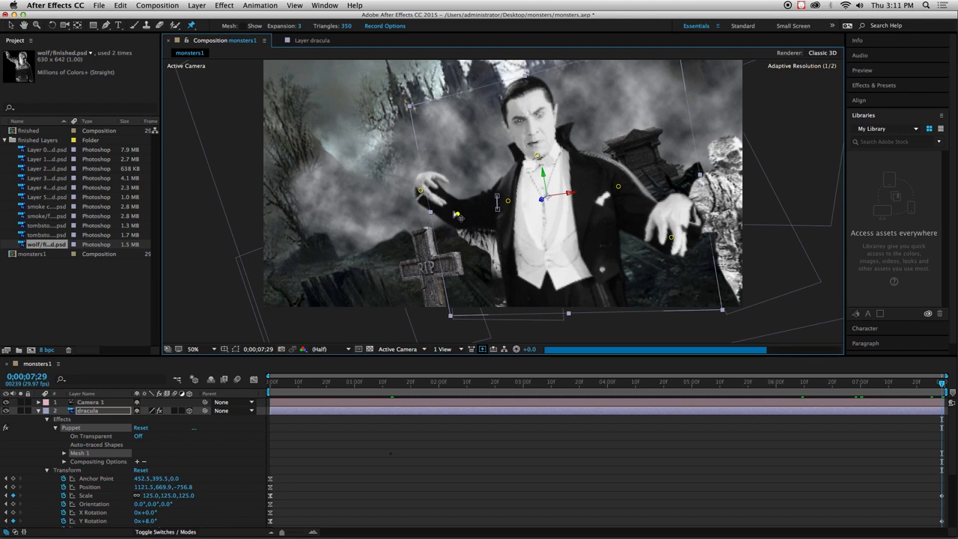
pyautogui.click(414, 192)
pyautogui.moveTo(414, 191); pyautogui.dragTo(421, 198)
# Reposition Dracula's shoulder, neck and other hand pins at 0;00;07;29, and add a pin at the coat's lower edge.
pyautogui.click(506, 197)
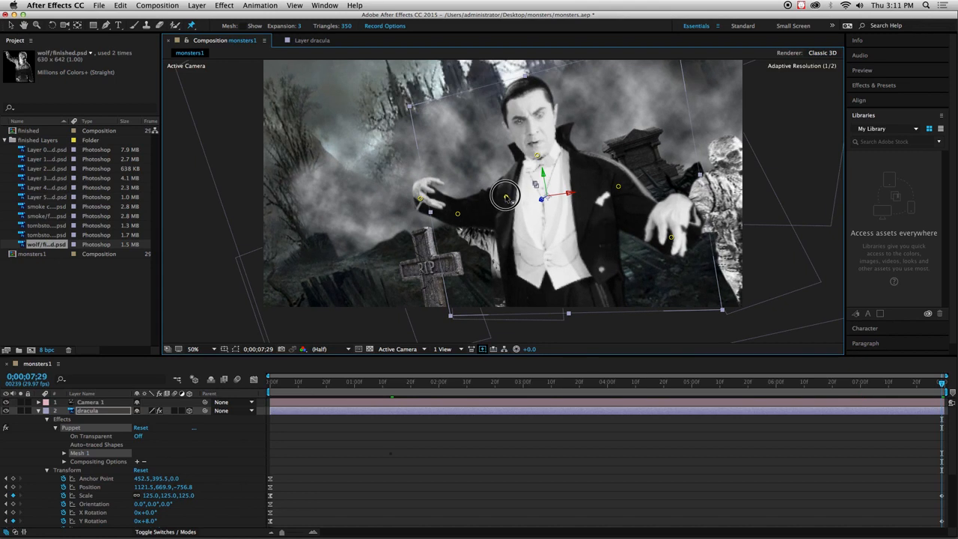
pyautogui.click(506, 196)
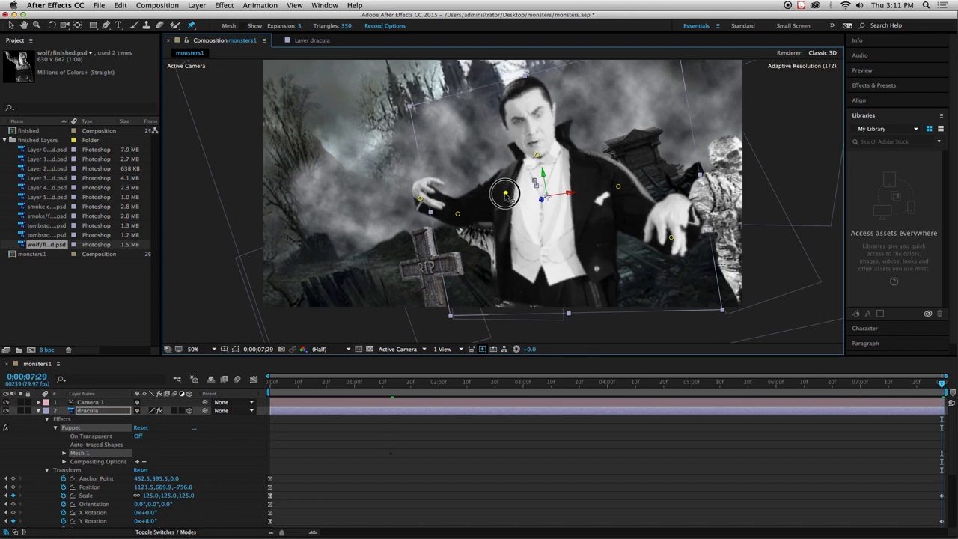
pyautogui.click(503, 303)
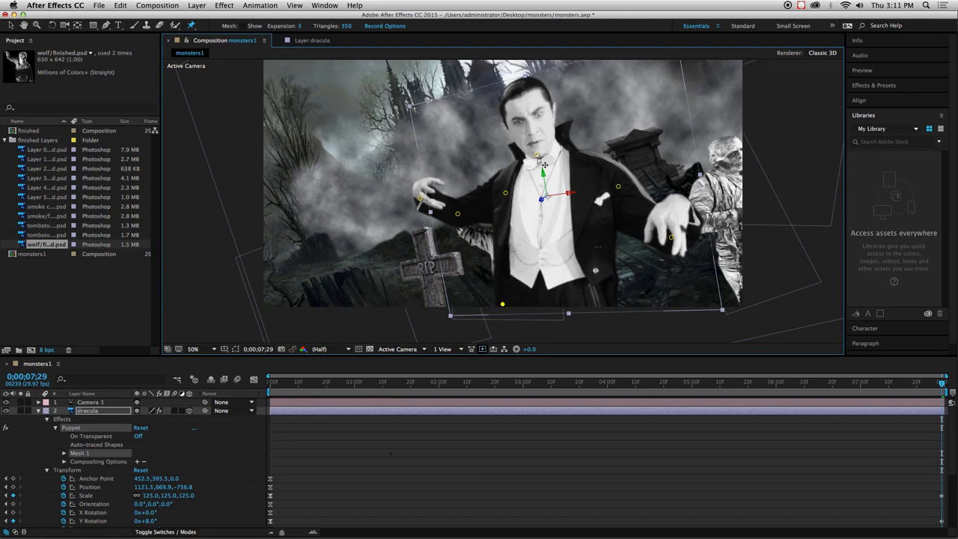
pyautogui.moveTo(545, 160); pyautogui.dragTo(550, 155)
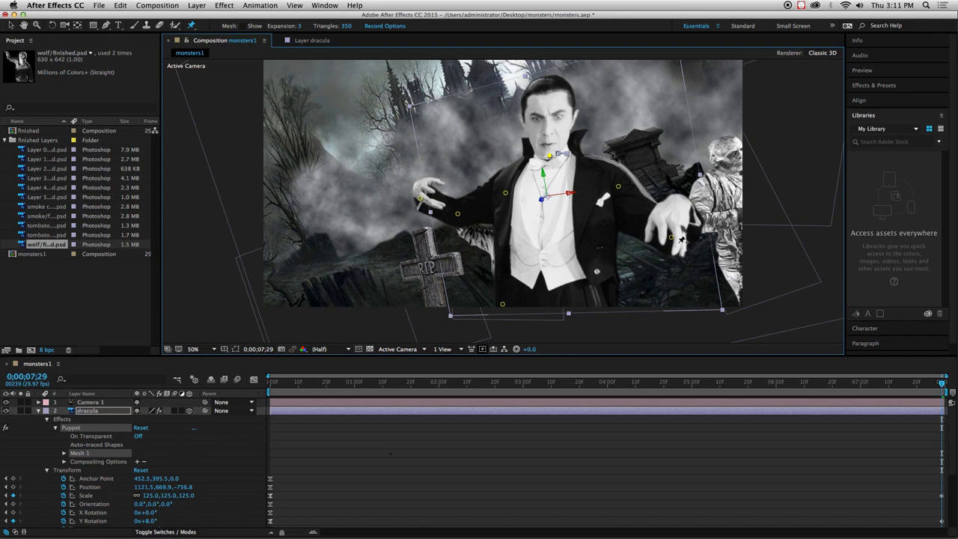
pyautogui.moveTo(671, 238); pyautogui.dragTo(687, 208)
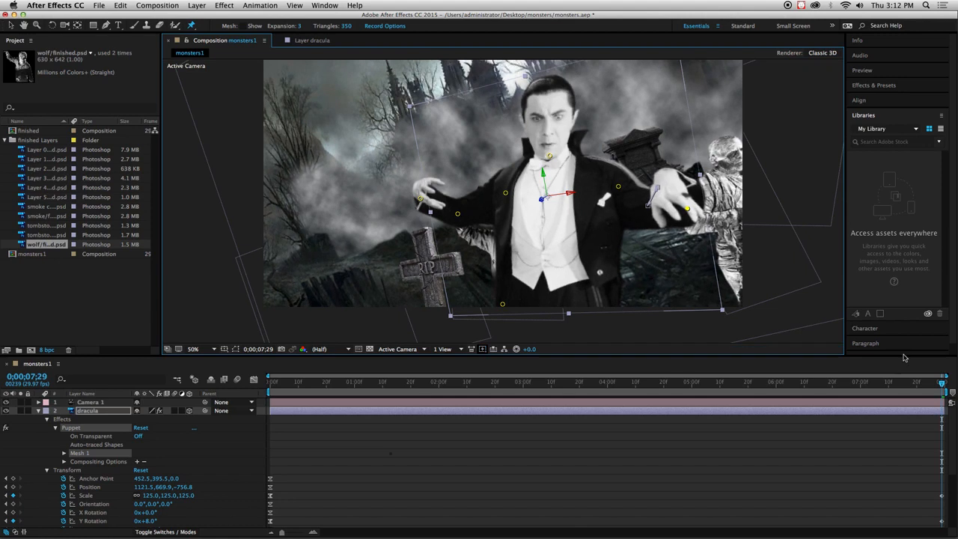
pyautogui.moveTo(561, 377); pyautogui.dragTo(199, 334)
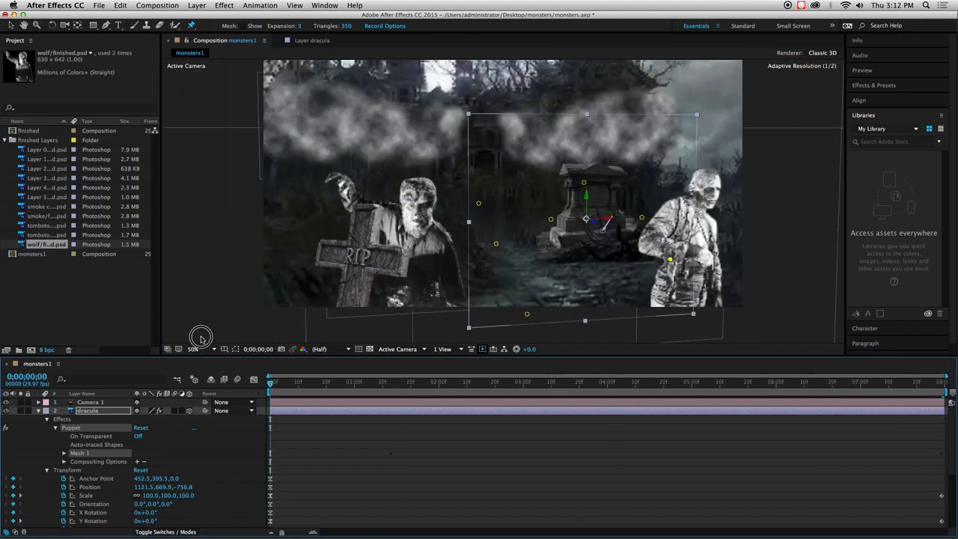
pyautogui.moveTo(359, 386); pyautogui.dragTo(233, 372)
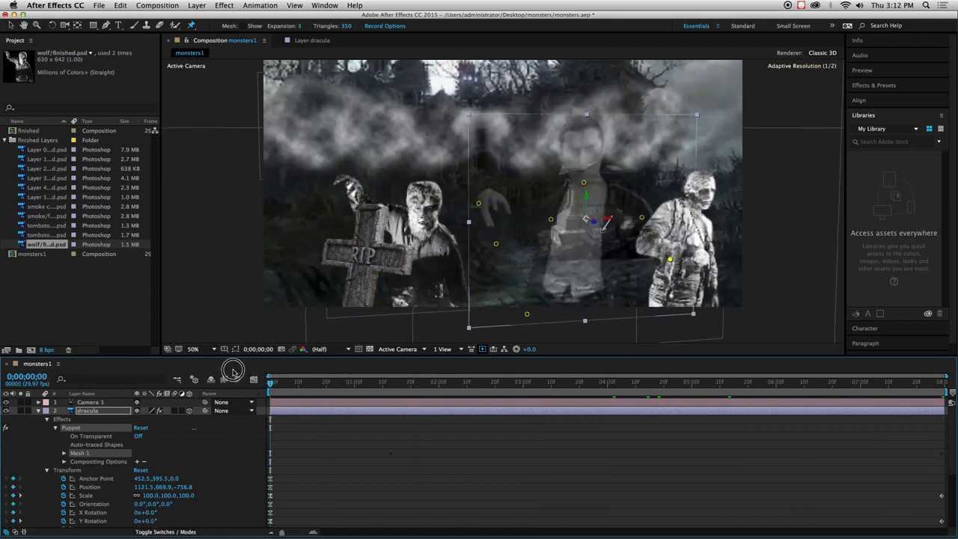
# Place six puppet pins on the wolf layer at the first frame: raised arm, both shoulders, neck and two lower body points.
pyautogui.click(39, 411)
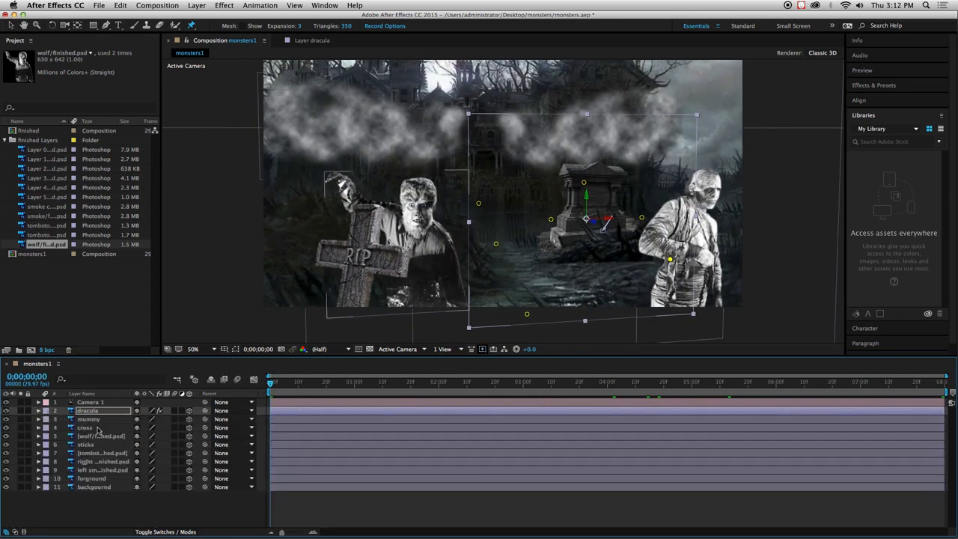
pyautogui.click(39, 445)
pyautogui.click(39, 445)
pyautogui.click(39, 435)
pyautogui.click(94, 435)
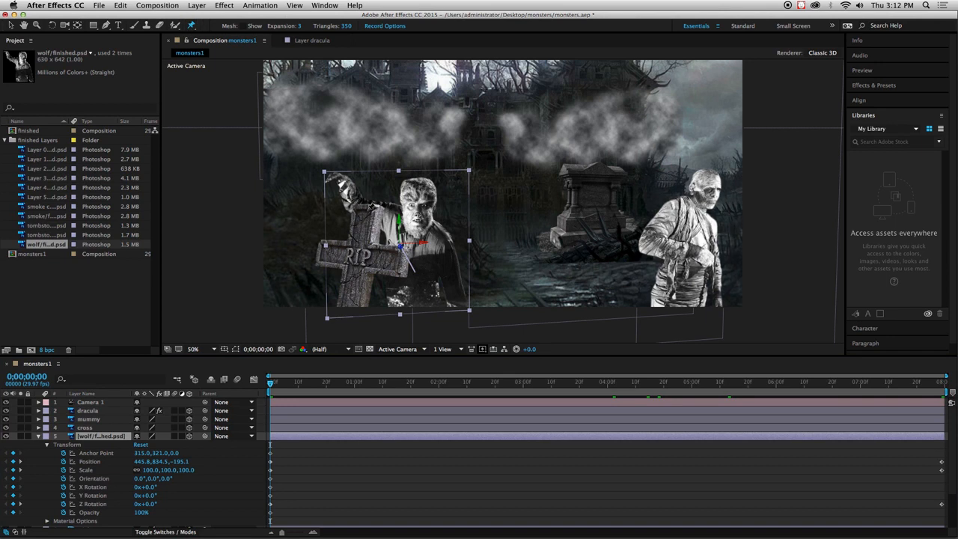
pyautogui.click(389, 217)
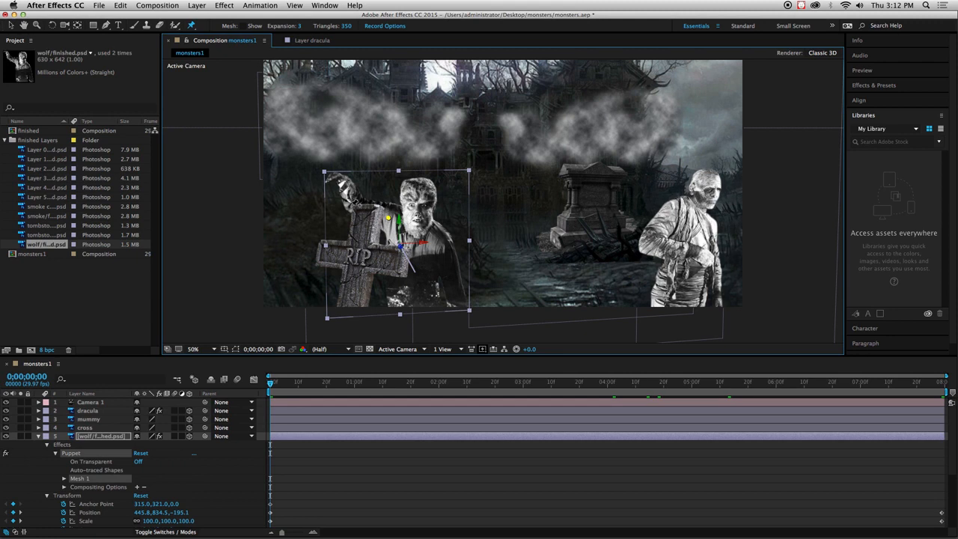
pyautogui.click(350, 206)
pyautogui.click(417, 218)
pyautogui.click(447, 250)
pyautogui.click(458, 303)
pyautogui.click(410, 305)
# At 0;00;04;13, raise the wolf's arm pin toward Dracula's hand and shift its neck and lower body pins slightly outward.
pyautogui.moveTo(271, 384); pyautogui.dragTo(475, 425)
pyautogui.moveTo(474, 383); pyautogui.dragTo(644, 414)
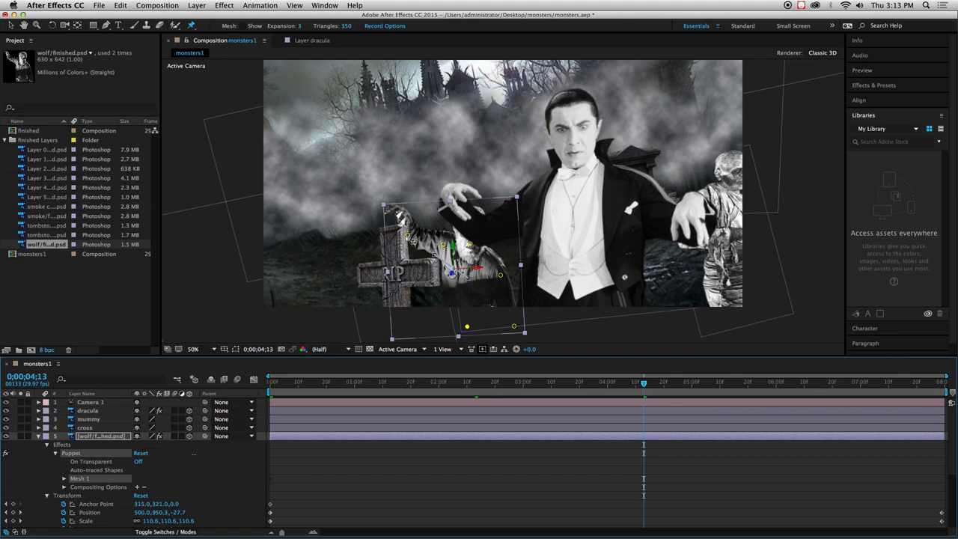
pyautogui.click(408, 236)
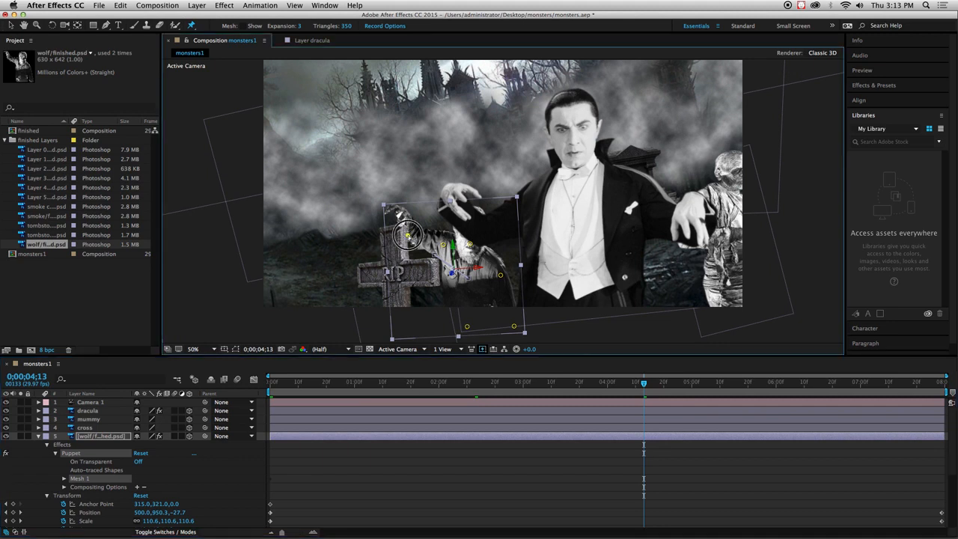
pyautogui.moveTo(408, 235); pyautogui.dragTo(425, 202)
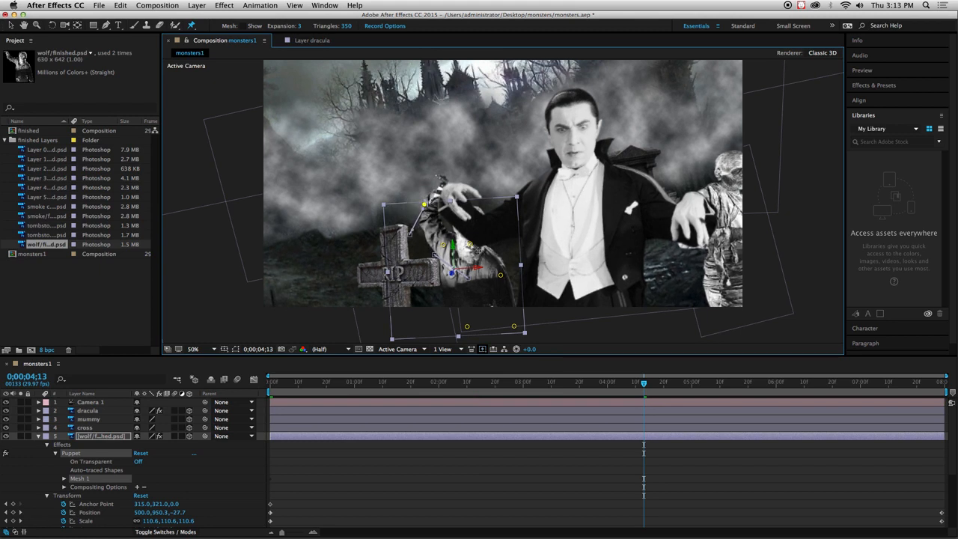
pyautogui.moveTo(471, 246); pyautogui.dragTo(474, 245)
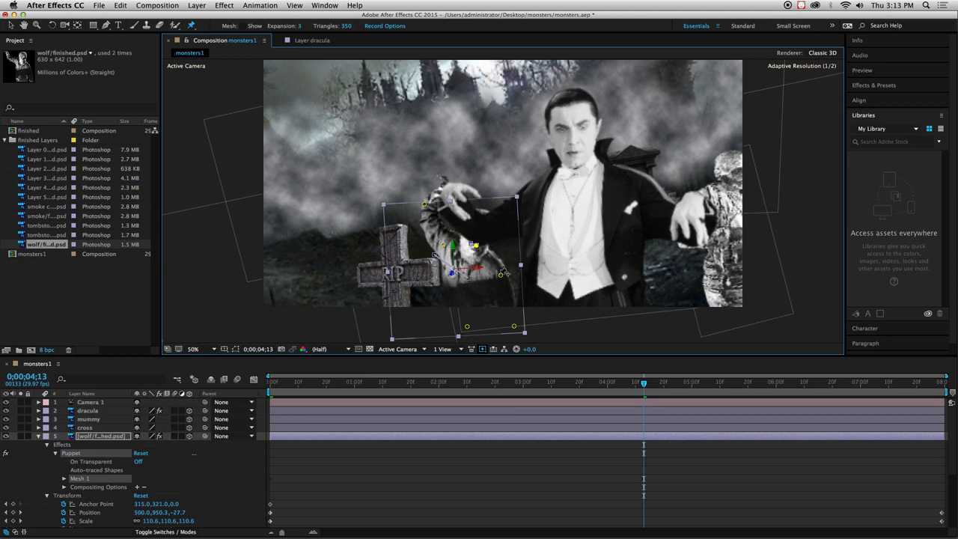
pyautogui.moveTo(517, 328); pyautogui.dragTo(540, 324)
# At the first frame, lower the wolf's raised arm pin beside the cross and preview the motion.
pyautogui.moveTo(643, 386); pyautogui.dragTo(207, 351)
pyautogui.press('space')
pyautogui.moveTo(317, 383); pyautogui.dragTo(270, 382)
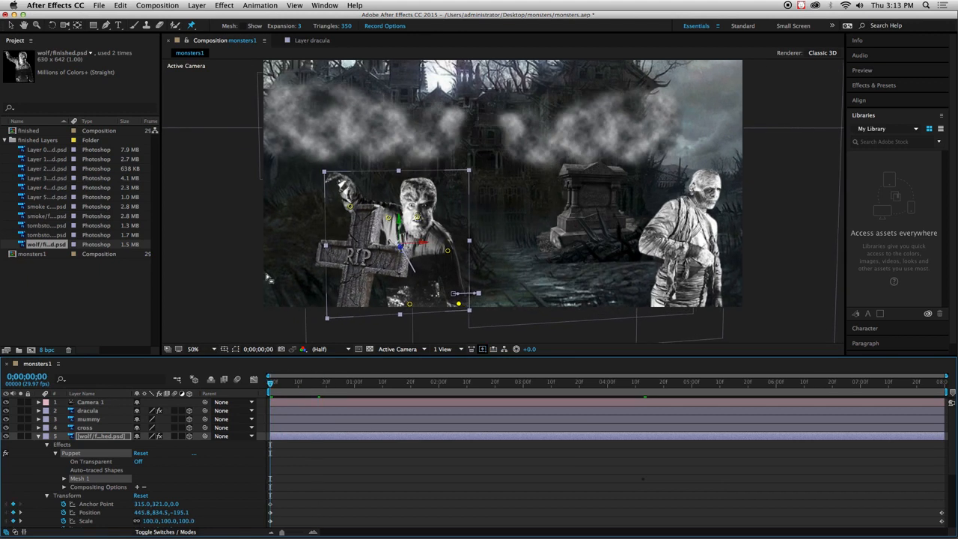
pyautogui.moveTo(350, 209)
pyautogui.mouseDown()
pyautogui.moveTo(337, 207)
pyautogui.moveTo(345, 222)
pyautogui.mouseUp()
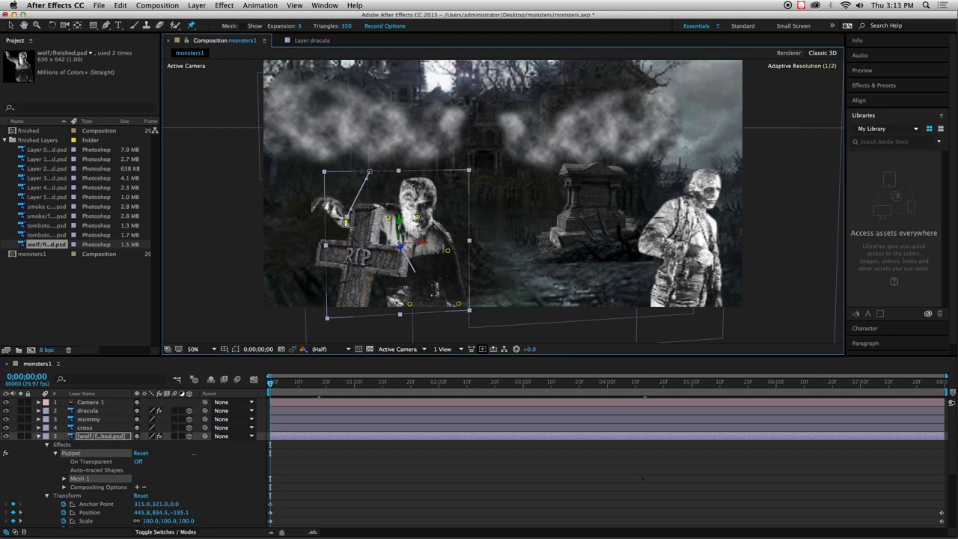
pyautogui.moveTo(272, 383); pyautogui.dragTo(202, 400)
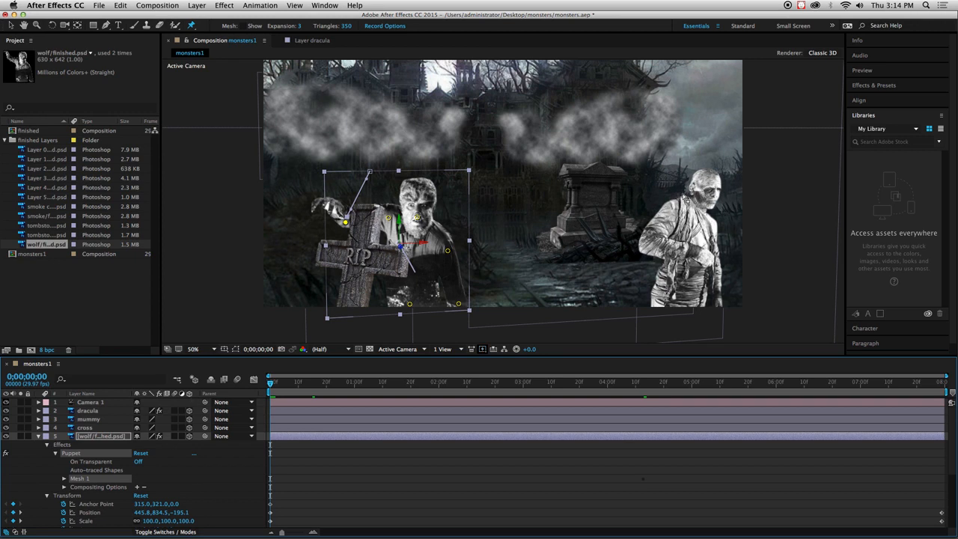
# Place four puppet pins across the right smoke layer at the first frame, from its thin end to the thick end.
pyautogui.click(38, 436)
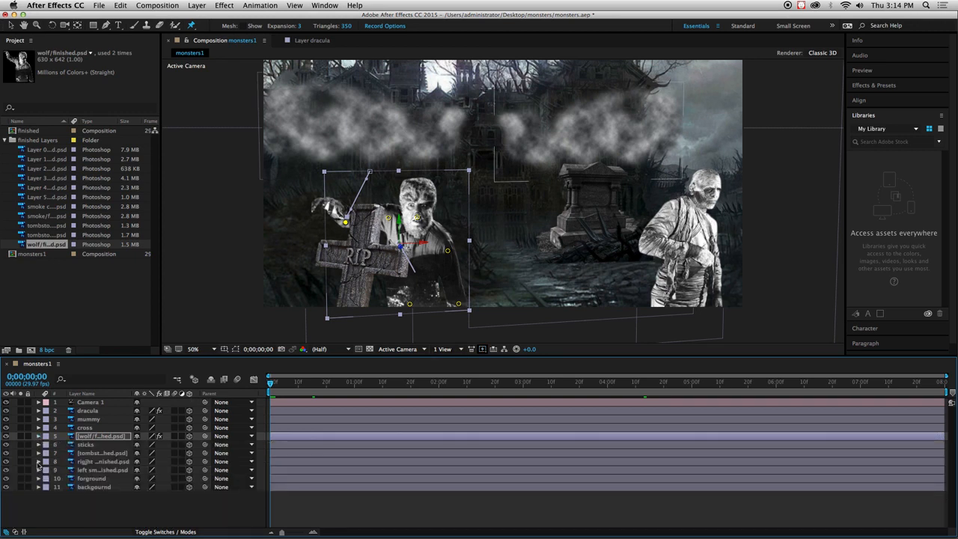
pyautogui.click(38, 461)
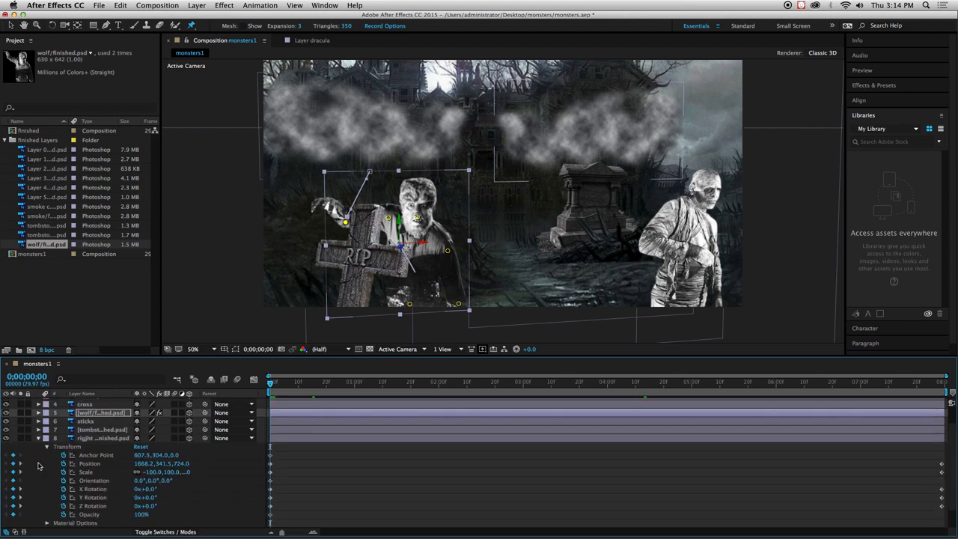
pyautogui.click(94, 440)
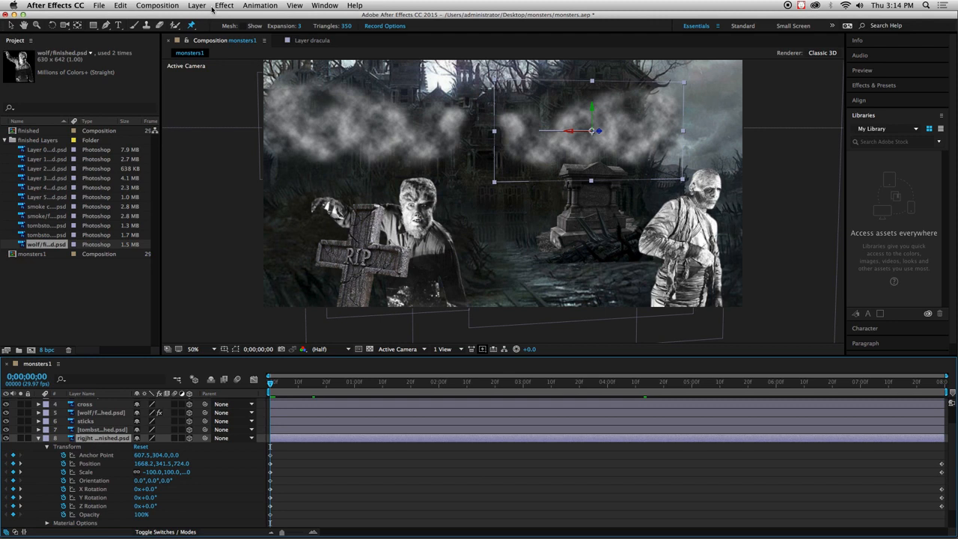
pyautogui.click(514, 128)
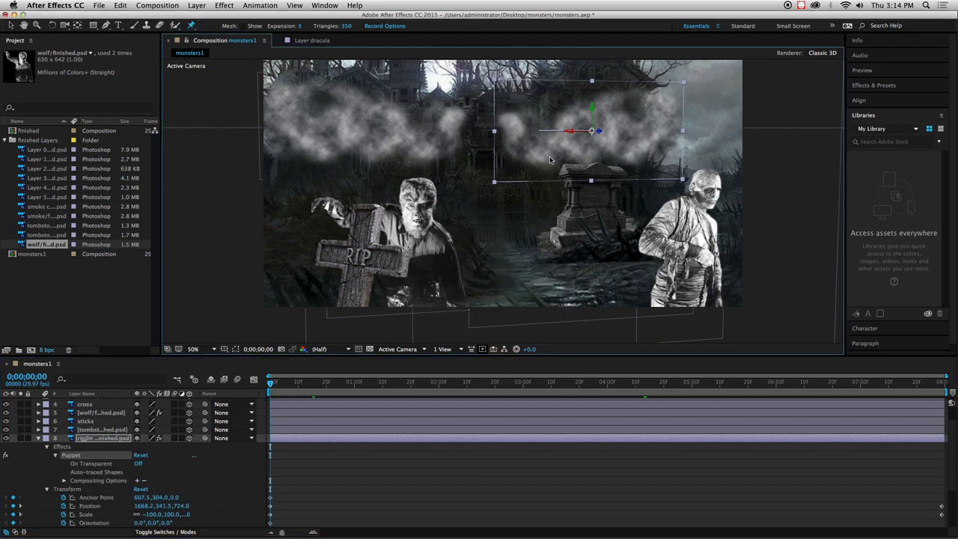
pyautogui.click(638, 104)
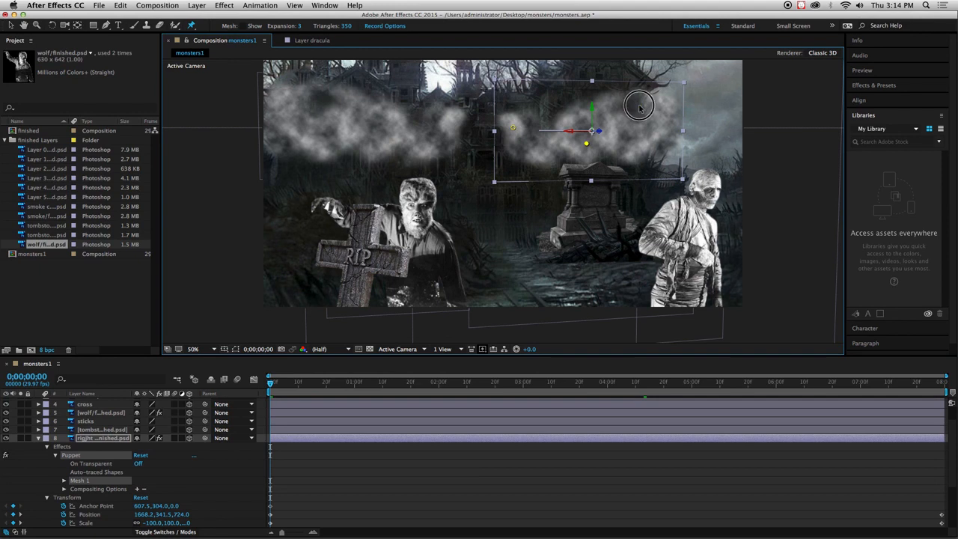
pyautogui.click(644, 145)
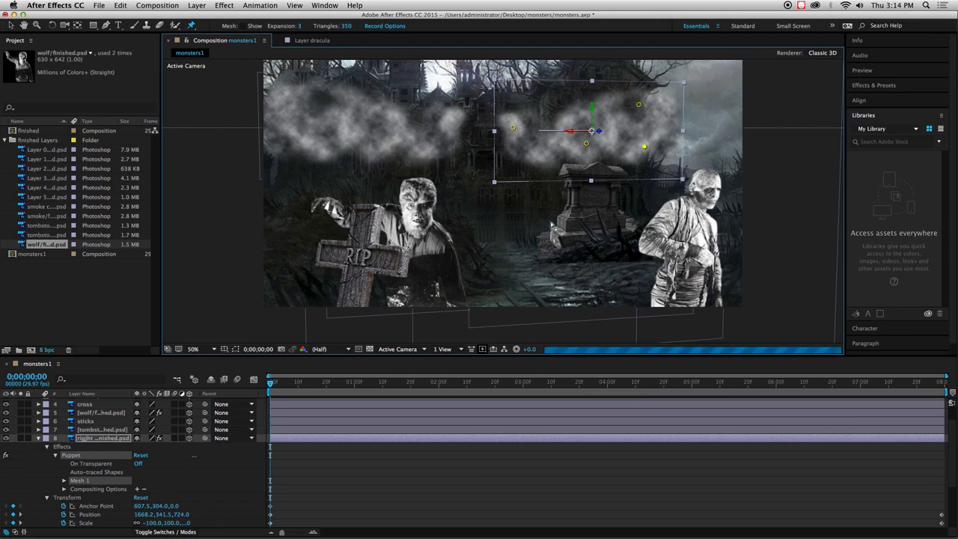
# At 0;00;05;27, raise the right smoke's thin-end pin, shift both lower pins left and down, and move the upper pin outward to the right.
pyautogui.moveTo(271, 383); pyautogui.dragTo(765, 413)
pyautogui.press(',')
pyautogui.moveTo(485, 171); pyautogui.dragTo(480, 154)
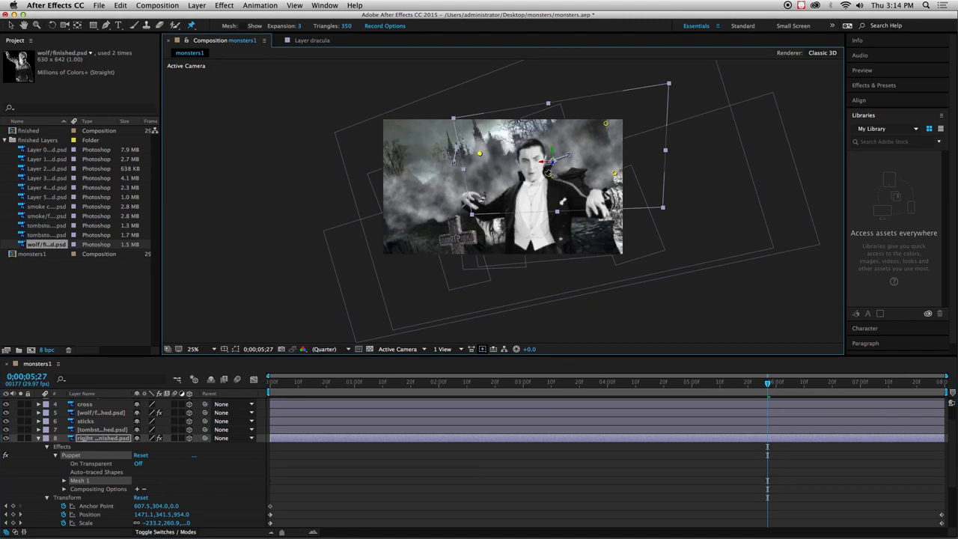
pyautogui.click(521, 183)
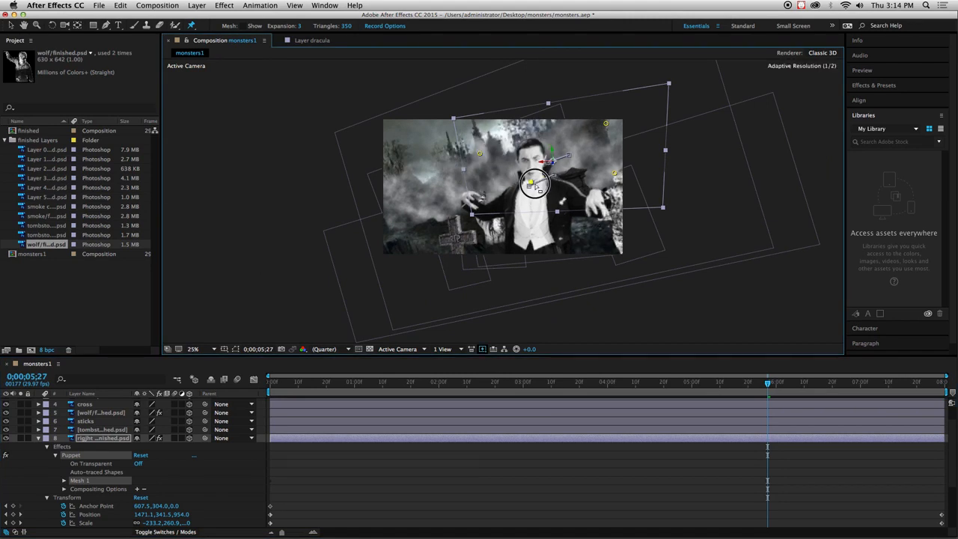
pyautogui.moveTo(608, 125); pyautogui.dragTo(635, 130)
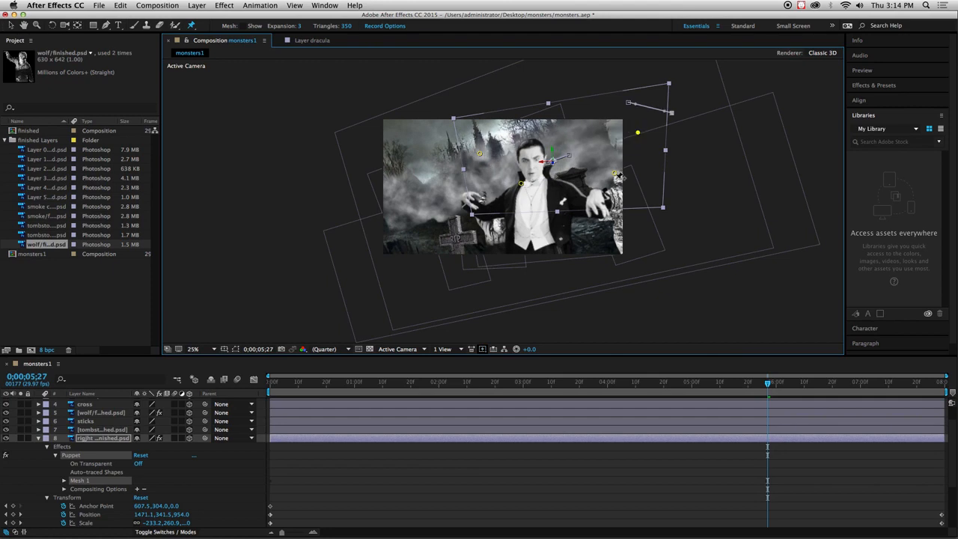
pyautogui.click(588, 182)
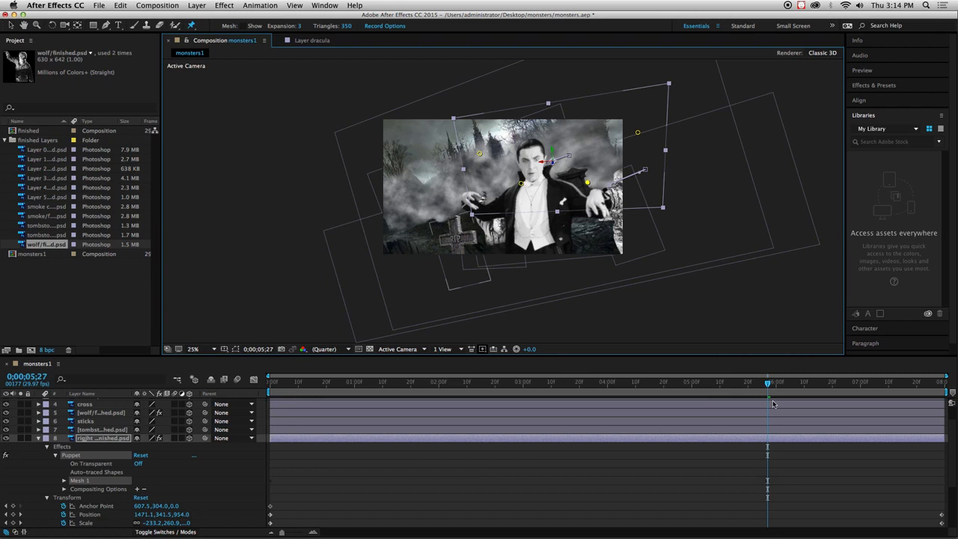
# Scrub through the start of the timeline to preview the smoke motion, and return to the first frame.
pyautogui.moveTo(767, 382); pyautogui.dragTo(145, 359)
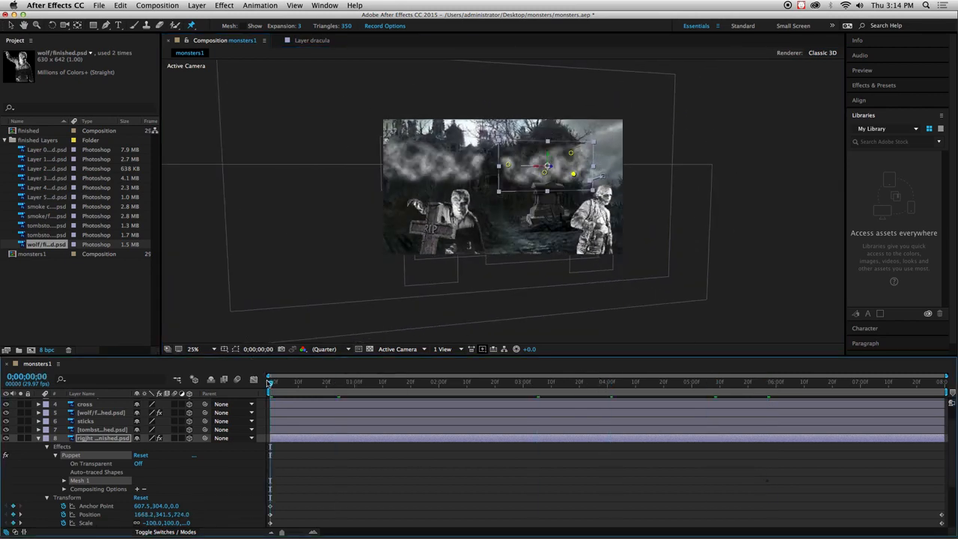
pyautogui.moveTo(271, 384); pyautogui.dragTo(345, 383)
pyautogui.moveTo(471, 398); pyautogui.dragTo(173, 379)
pyautogui.click(271, 384)
# Collapse the right smoke layer's properties and switch from the Puppet Pin tool to the Selection tool.
pyautogui.click(40, 439)
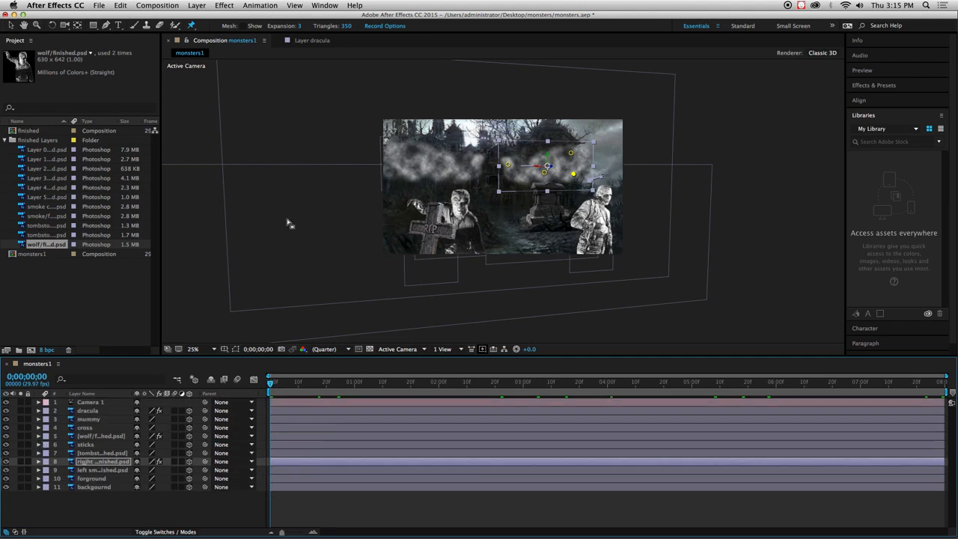
pyautogui.click(194, 247)
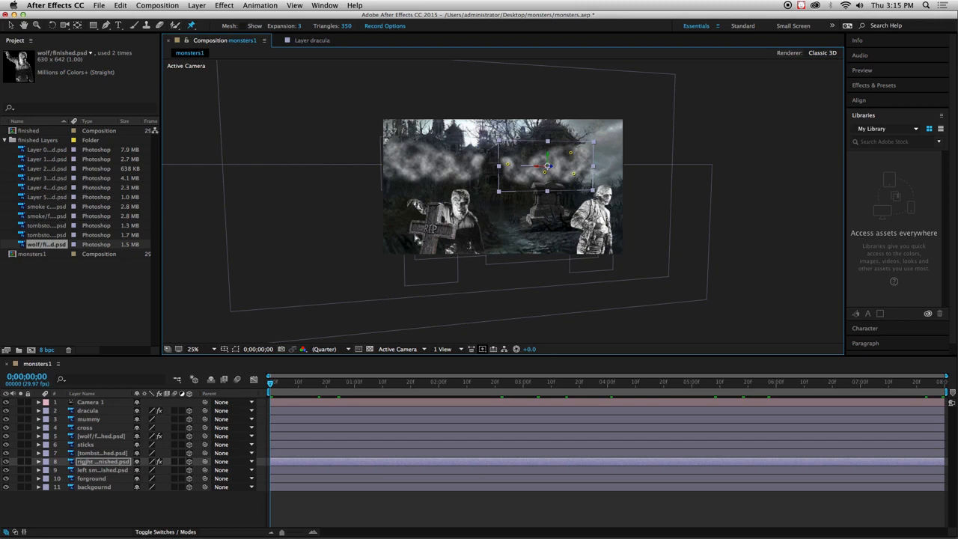
pyautogui.click(11, 26)
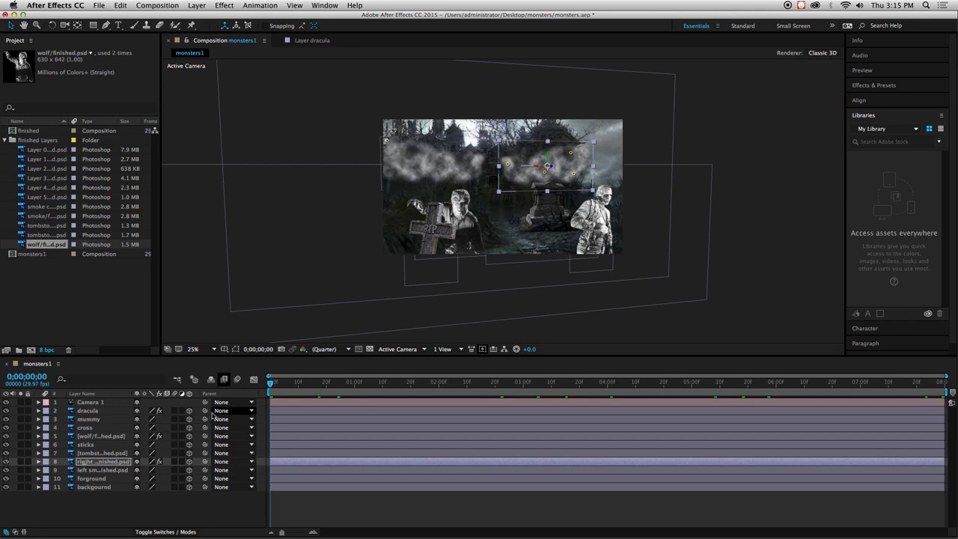
pyautogui.click(524, 287)
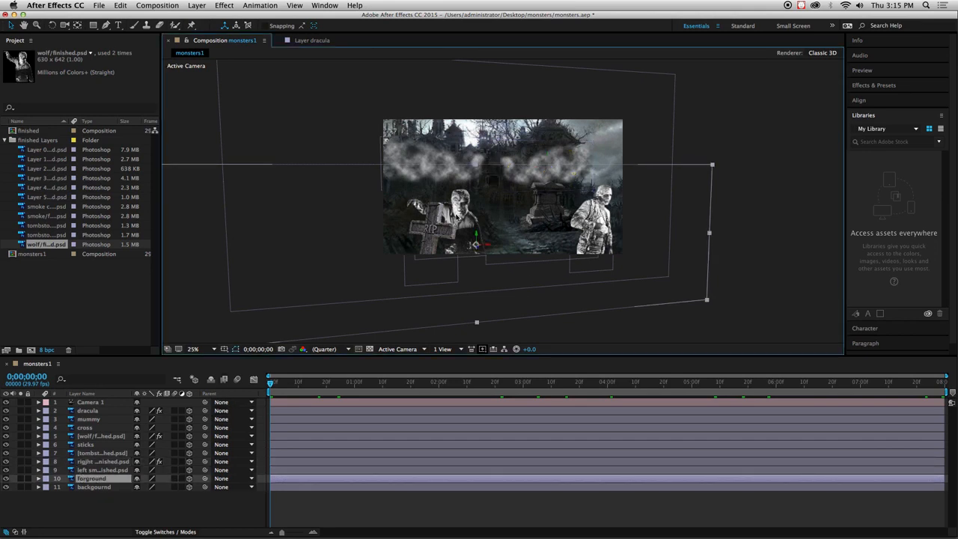
# Go to 0;00;02;12 and reveal the position properties of Puppet Pins 7, 6 and 5 in the dracula layer's Mesh 1.
pyautogui.click(86, 412)
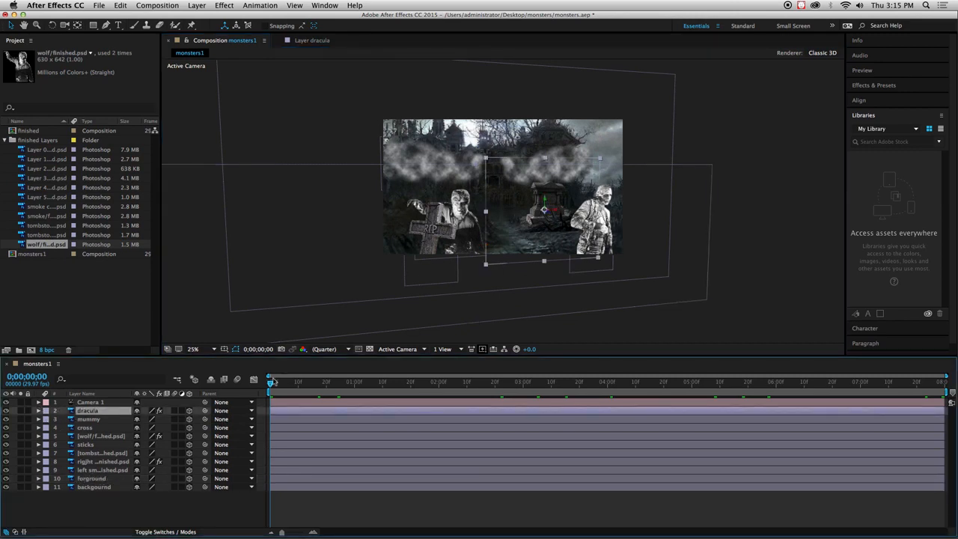
pyautogui.moveTo(271, 384); pyautogui.dragTo(472, 404)
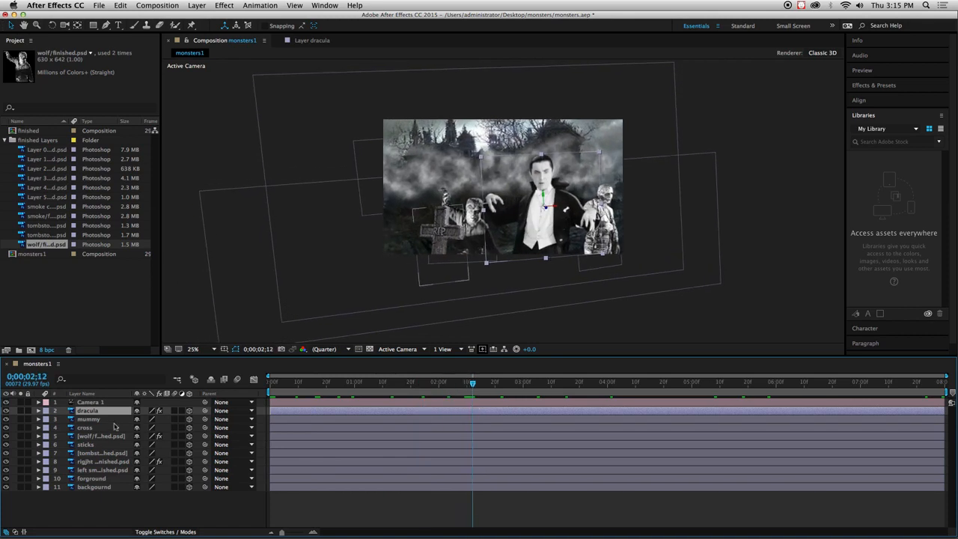
pyautogui.click(38, 410)
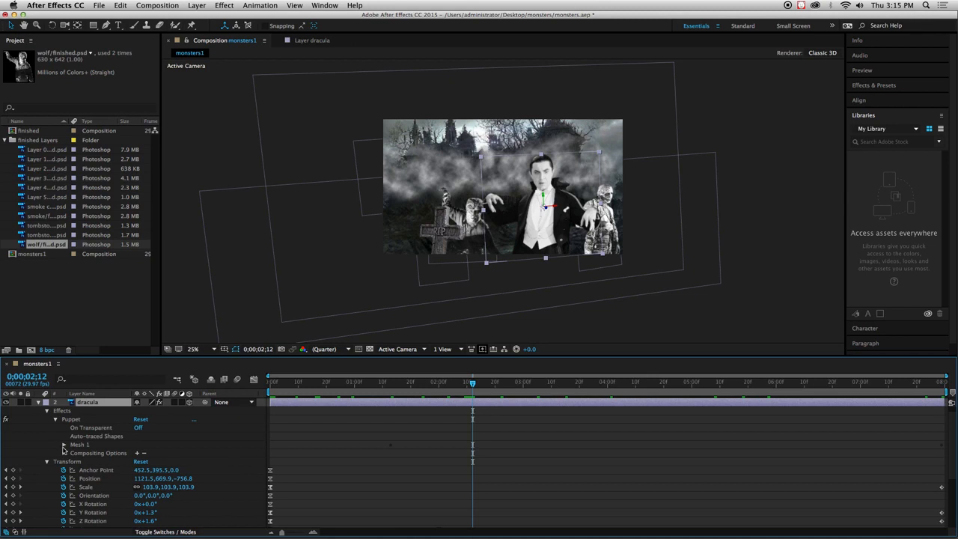
pyautogui.click(63, 445)
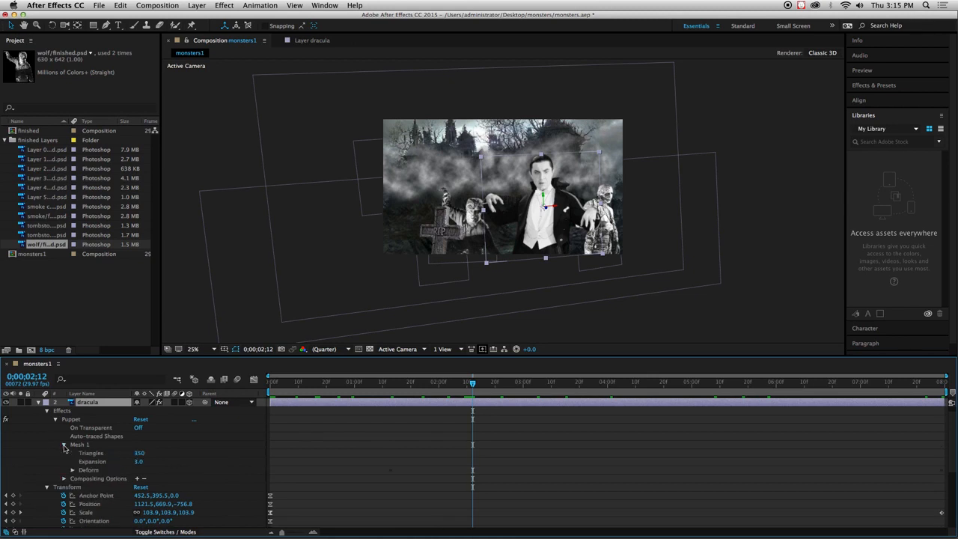
pyautogui.click(72, 470)
pyautogui.scroll(-1, 89, 473)
pyautogui.click(80, 447)
pyautogui.click(81, 464)
pyautogui.click(81, 480)
pyautogui.click(103, 446)
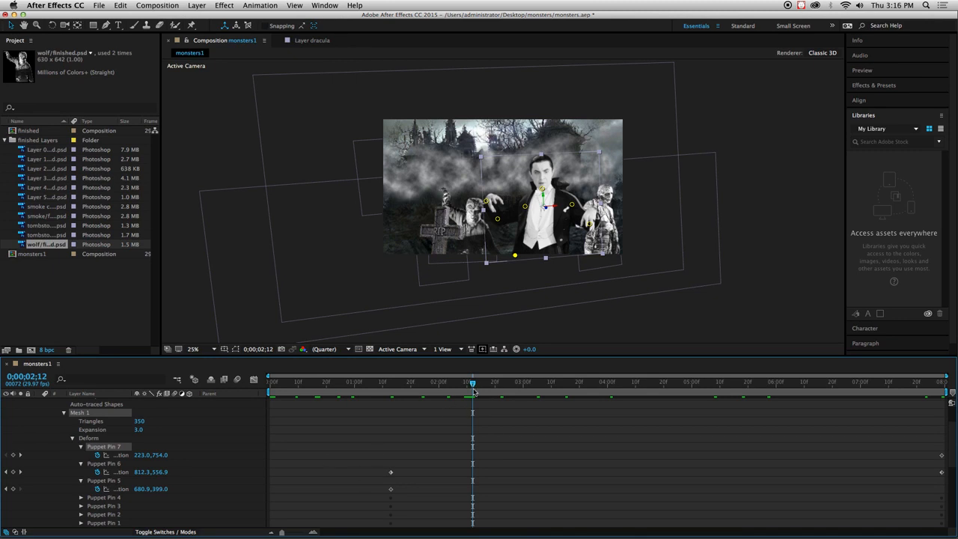
# Move the time to 0;00;01;00 and reveal the position keyframes of Dracula's Puppet Pins 4, 3, 2 and 1.
pyautogui.moveTo(473, 385); pyautogui.dragTo(198, 382)
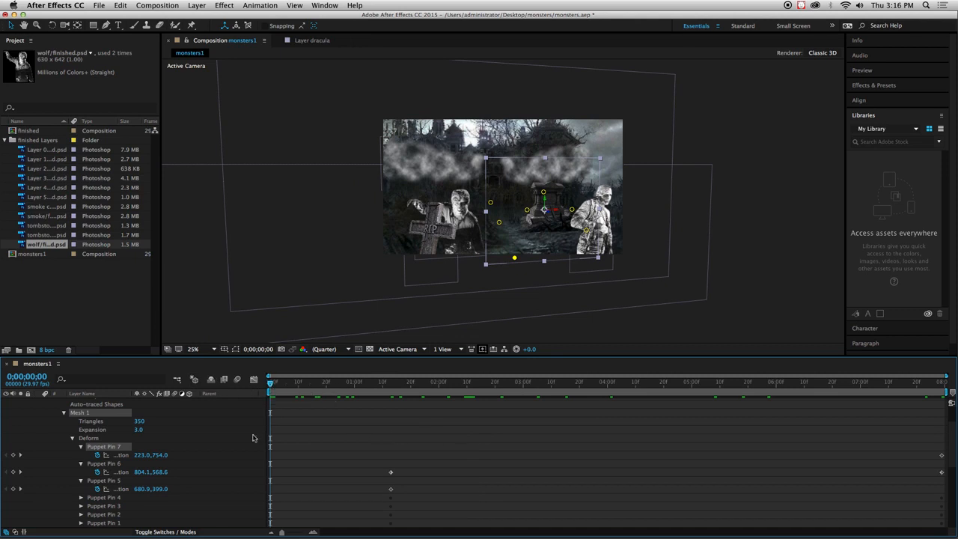
pyautogui.moveTo(270, 385); pyautogui.dragTo(354, 386)
pyautogui.click(81, 497)
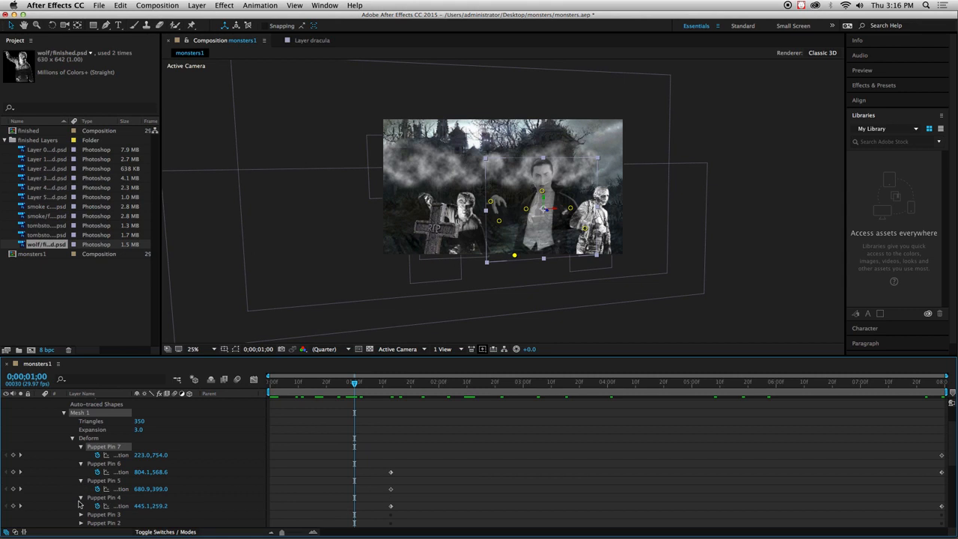
pyautogui.click(81, 514)
pyautogui.scroll(-1, 81, 516)
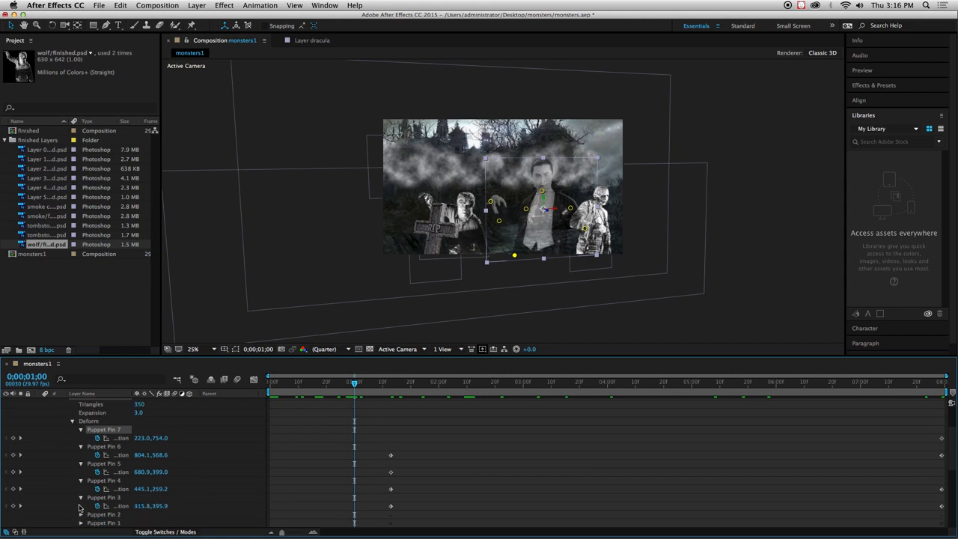
pyautogui.scroll(-5, 78, 517)
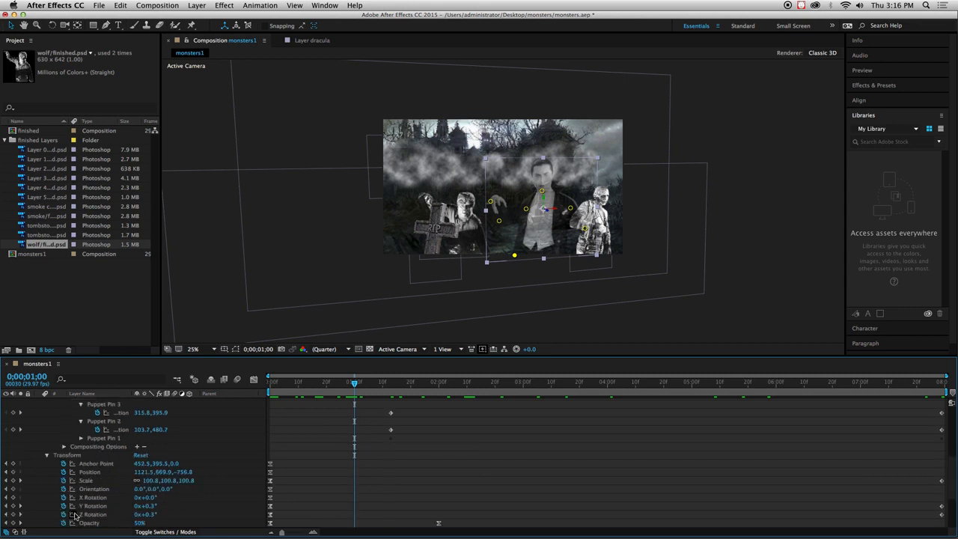
pyautogui.scroll(1, 75, 465)
pyautogui.click(81, 456)
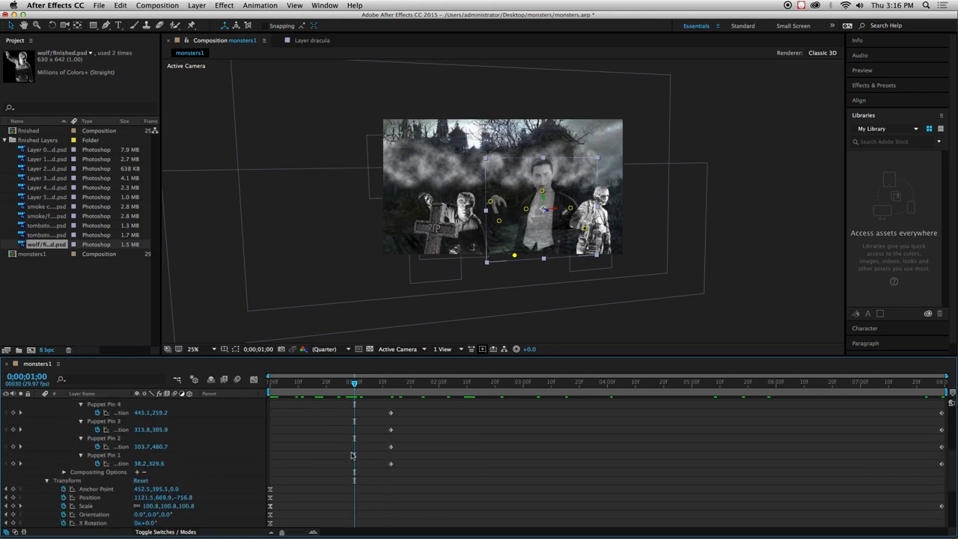
# Select the first position keyframes of Dracula's Puppet Pins 1 to 6 and apply Easy Ease to them.
pyautogui.moveTo(403, 472); pyautogui.dragTo(379, 466)
pyautogui.rightClick(390, 478)
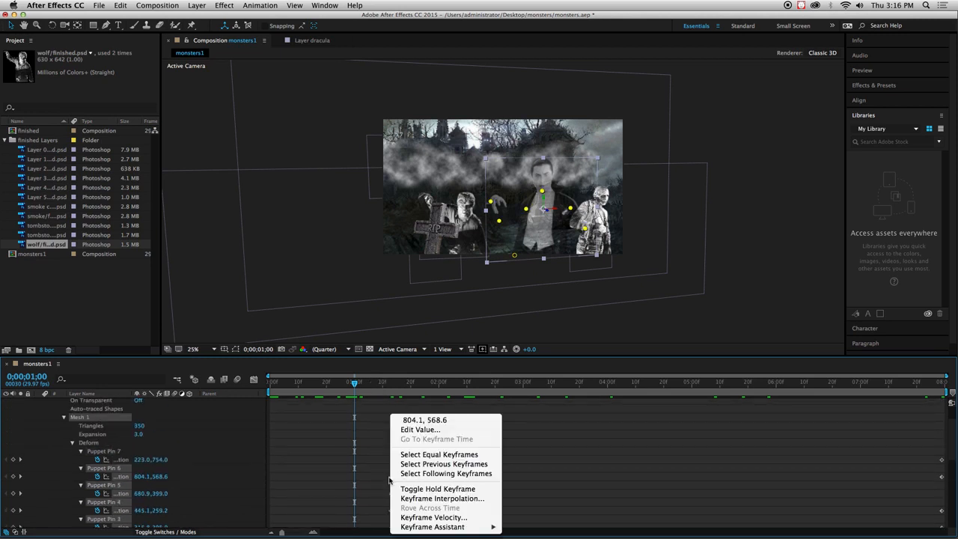
pyautogui.moveTo(410, 528)
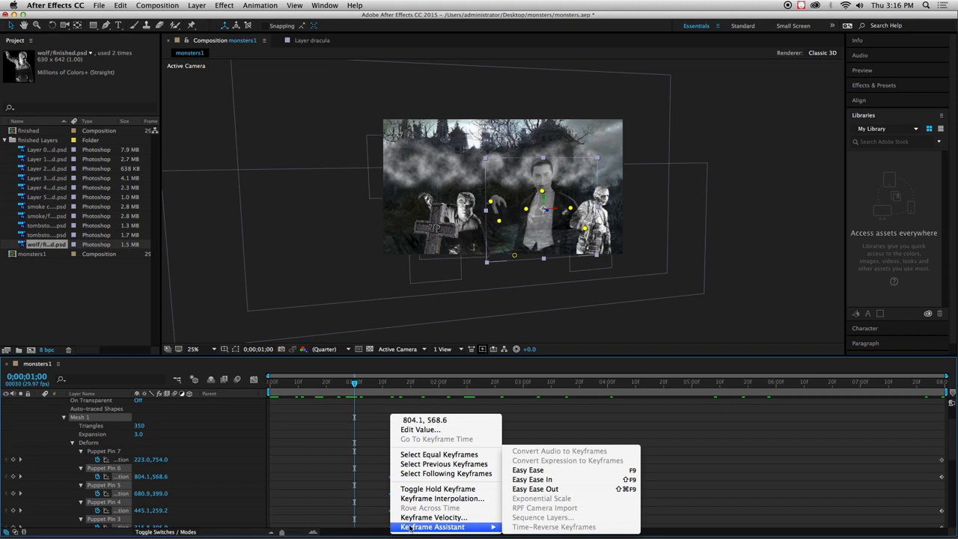
pyautogui.click(532, 469)
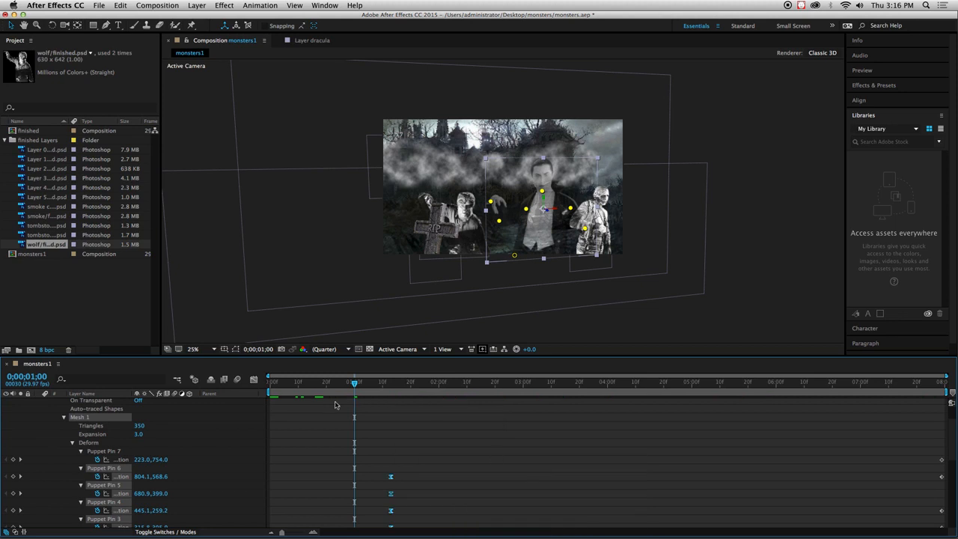
# Return to the first frame and collapse the dracula layer's properties.
pyautogui.moveTo(354, 386); pyautogui.dragTo(223, 378)
pyautogui.scroll(3, 41, 400)
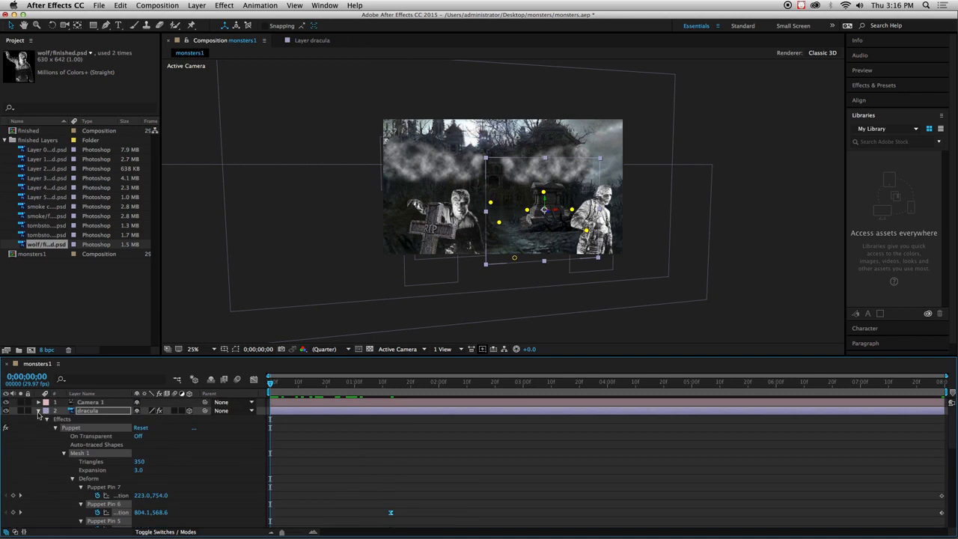
pyautogui.click(38, 411)
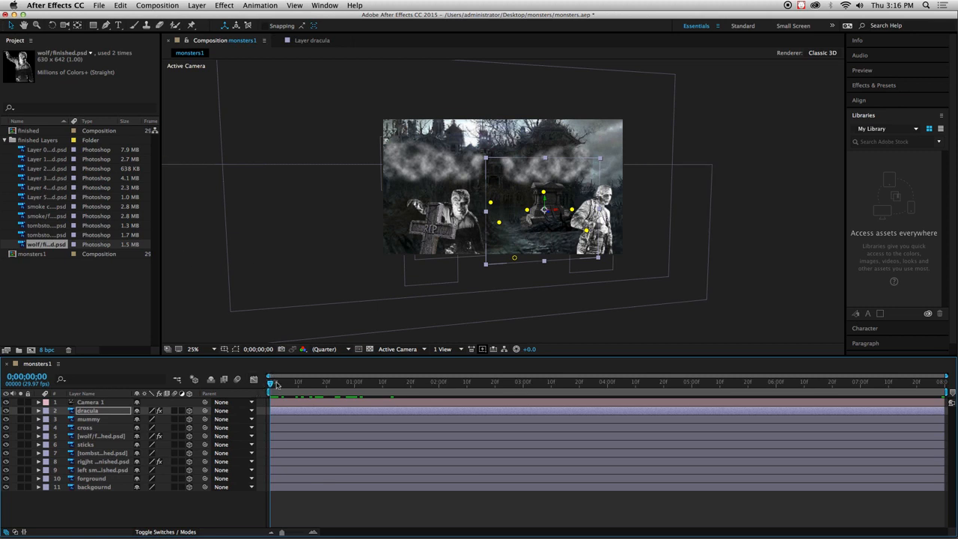
# Deselect the dracula layer and preview the full animation from the first frame through 0;00;07;29.
pyautogui.moveTo(271, 384); pyautogui.dragTo(417, 417)
pyautogui.click(620, 310)
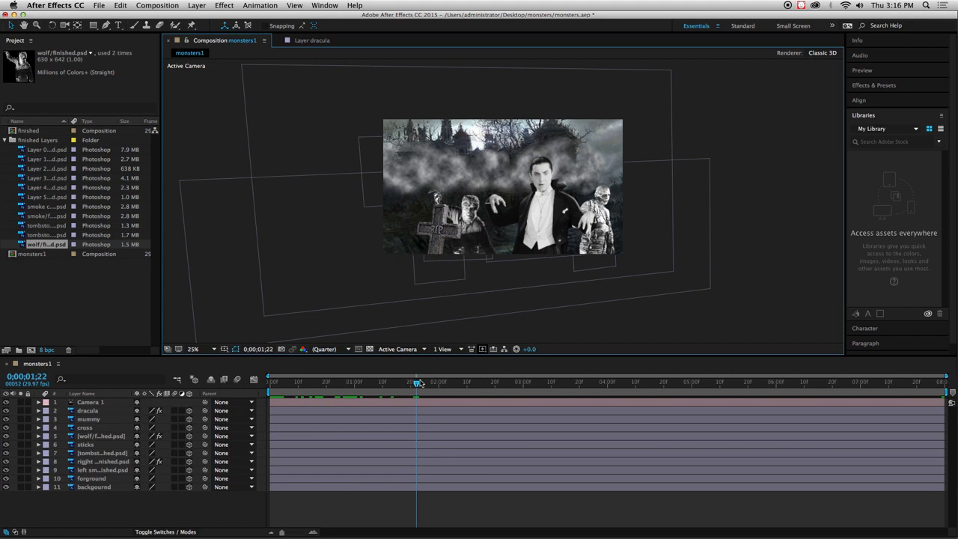
pyautogui.moveTo(420, 383); pyautogui.dragTo(230, 383)
pyautogui.moveTo(300, 385); pyautogui.dragTo(952, 428)
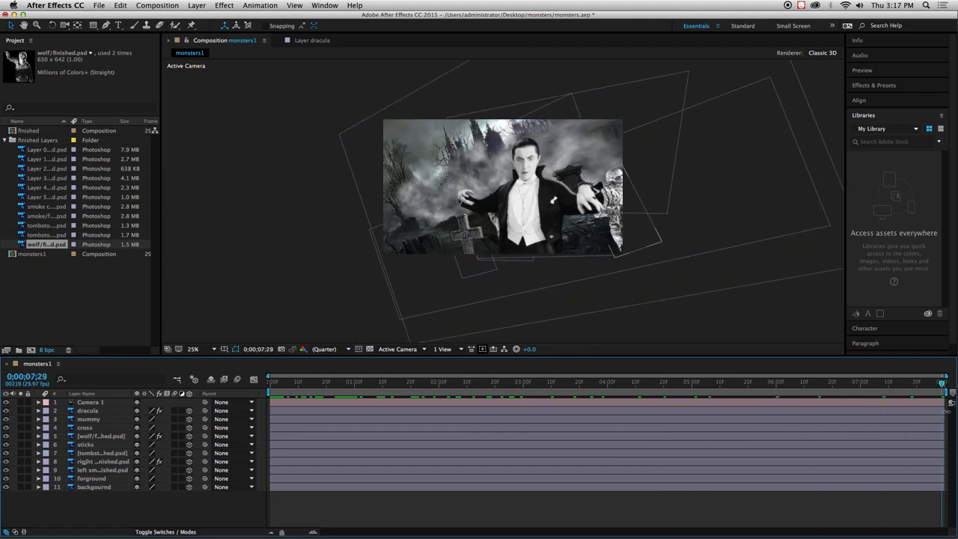